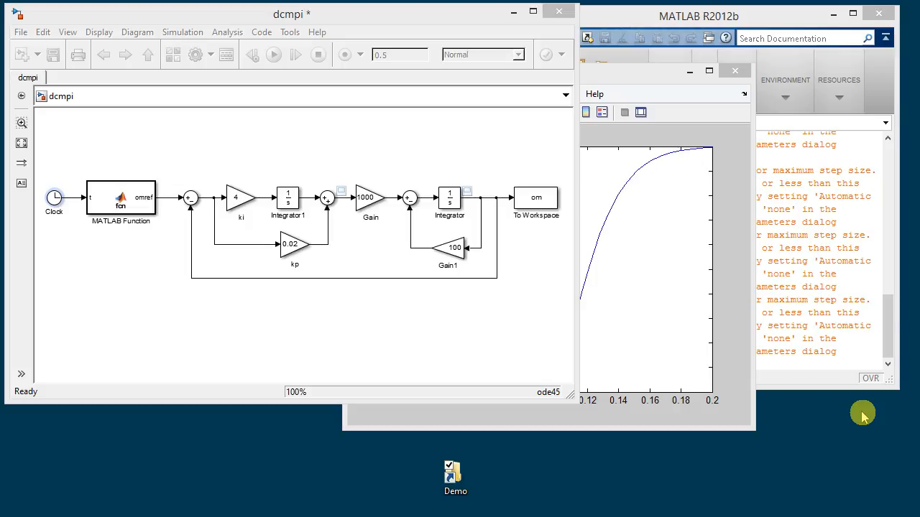
Examine the file formats offered for saving Figure 1, and leave the save dialog without saving.
click(665, 75)
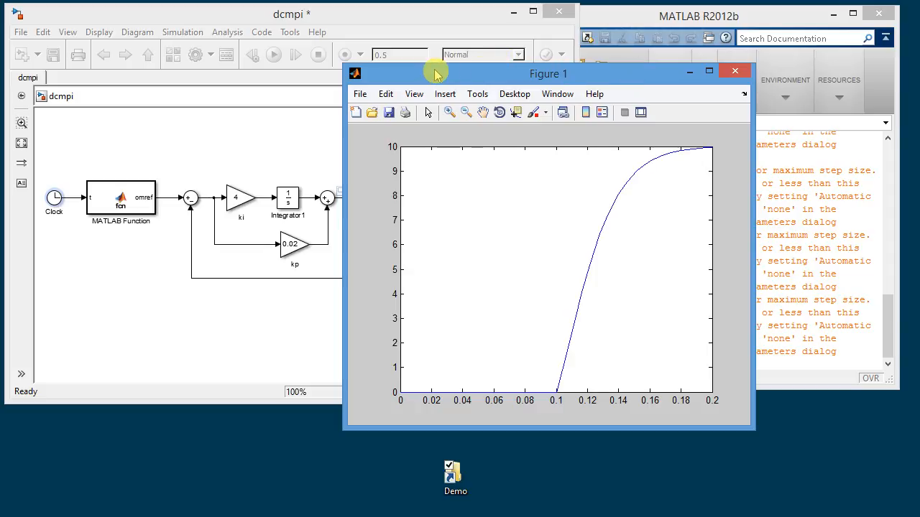
click(358, 96)
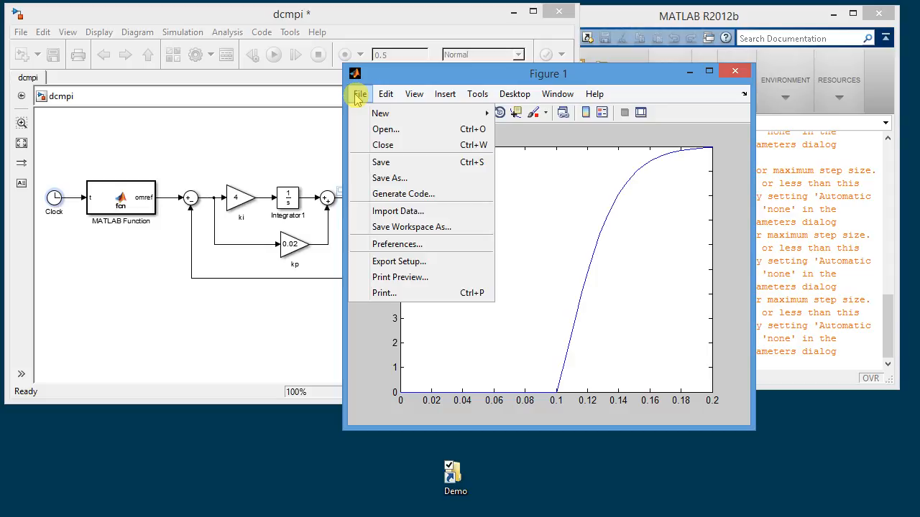
click(386, 180)
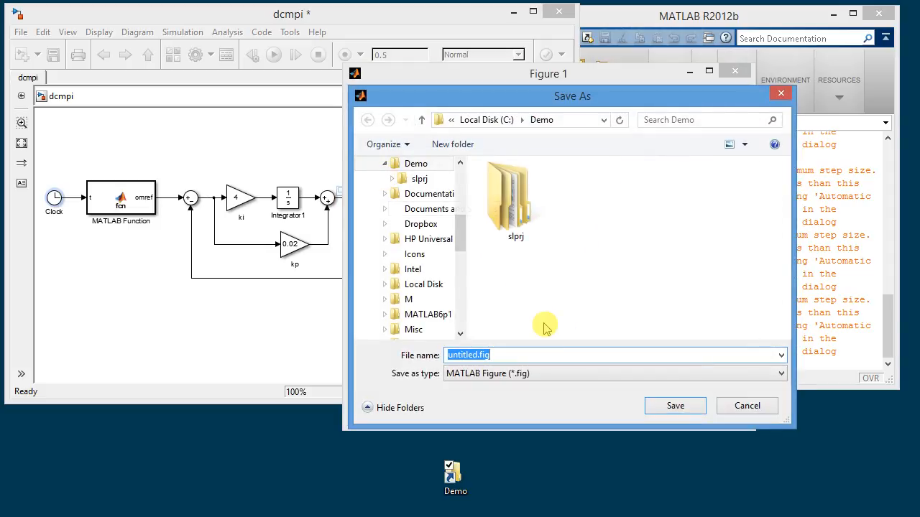
click(782, 355)
click(781, 355)
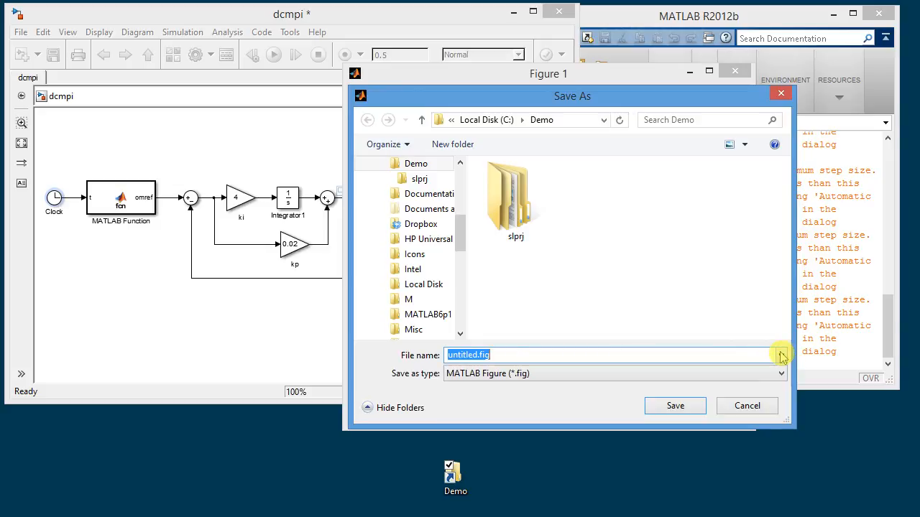
click(781, 374)
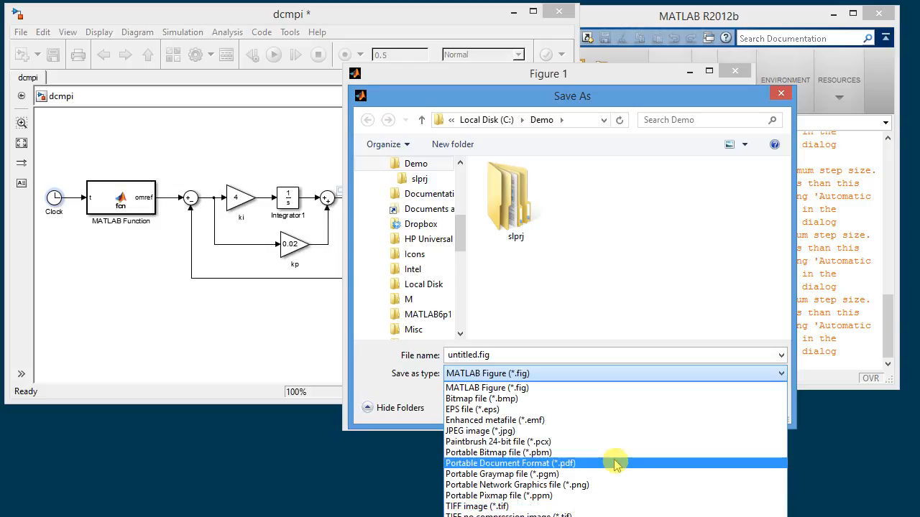
click(784, 100)
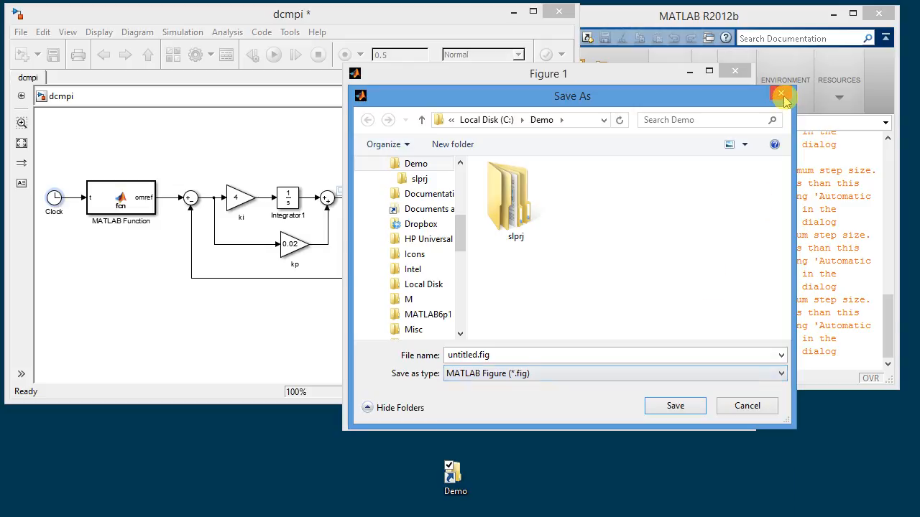
click(782, 95)
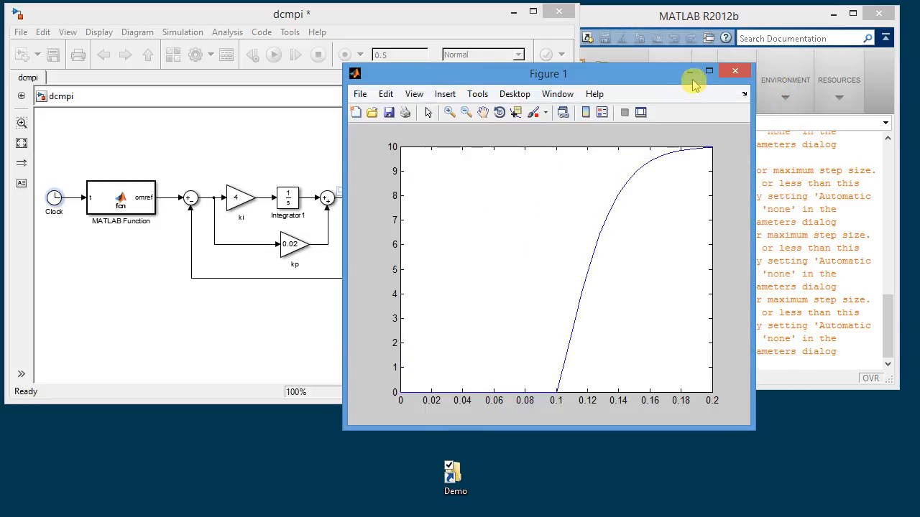
Try the Word and PowerPoint presets in the Figure Copy Template preferences, and restore the default settings.
click(360, 94)
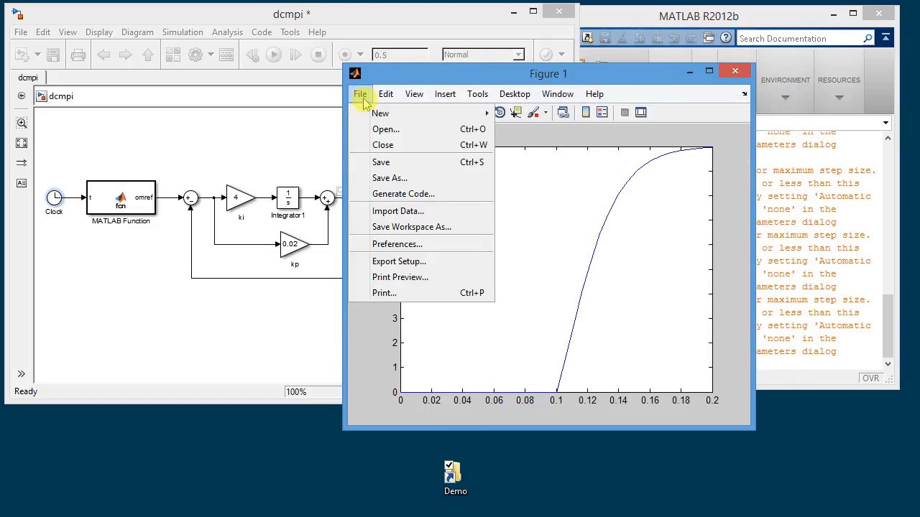
click(399, 245)
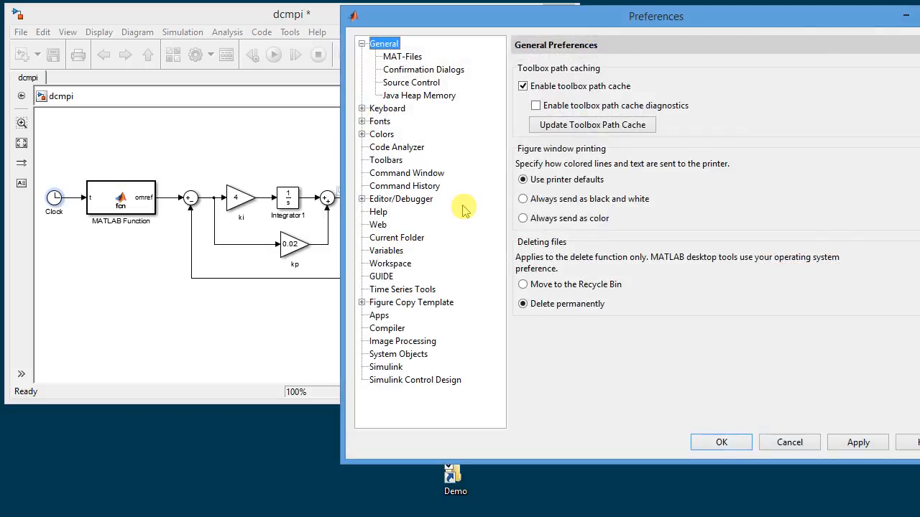
click(429, 306)
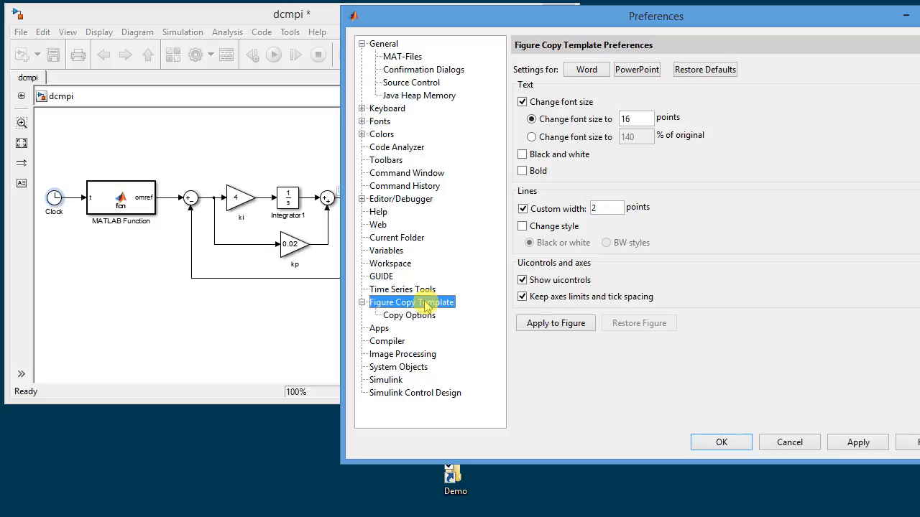
click(588, 69)
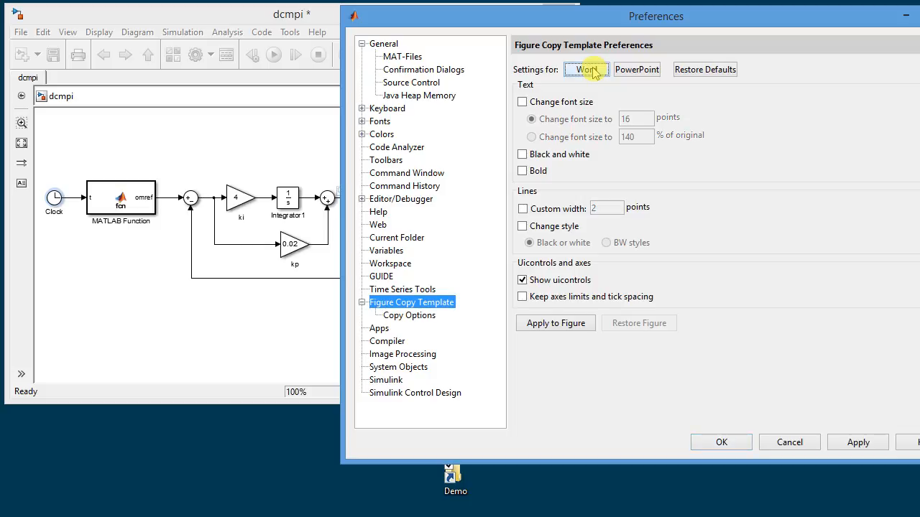
click(624, 71)
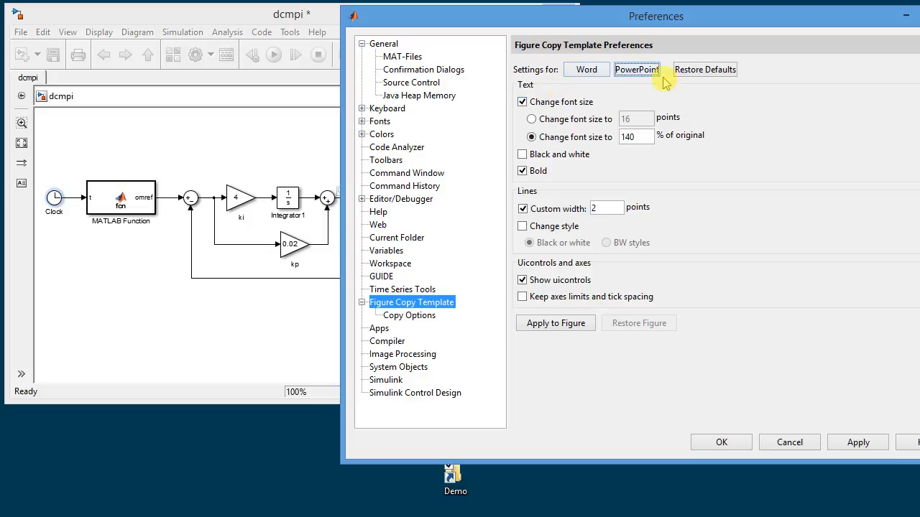
click(689, 72)
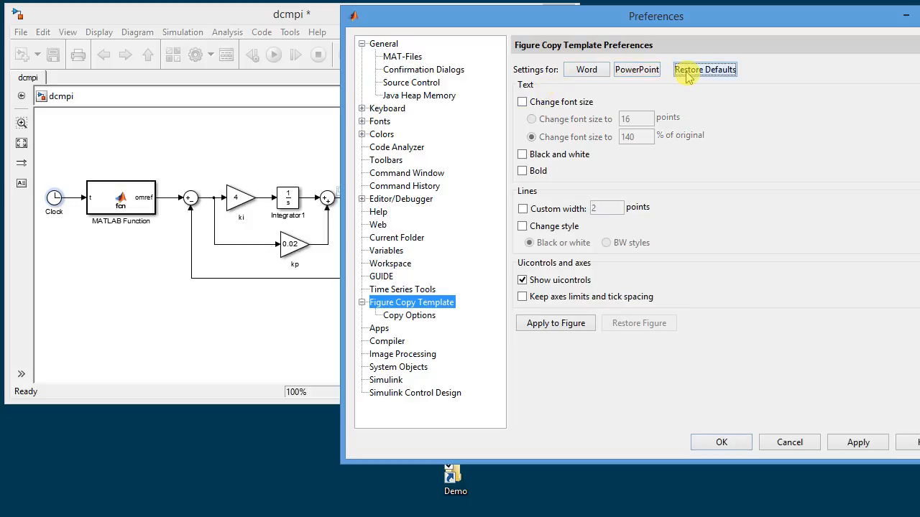
Set the figure copy font size to 14 points with a custom line width of 2 points, and apply it to the figure.
click(521, 102)
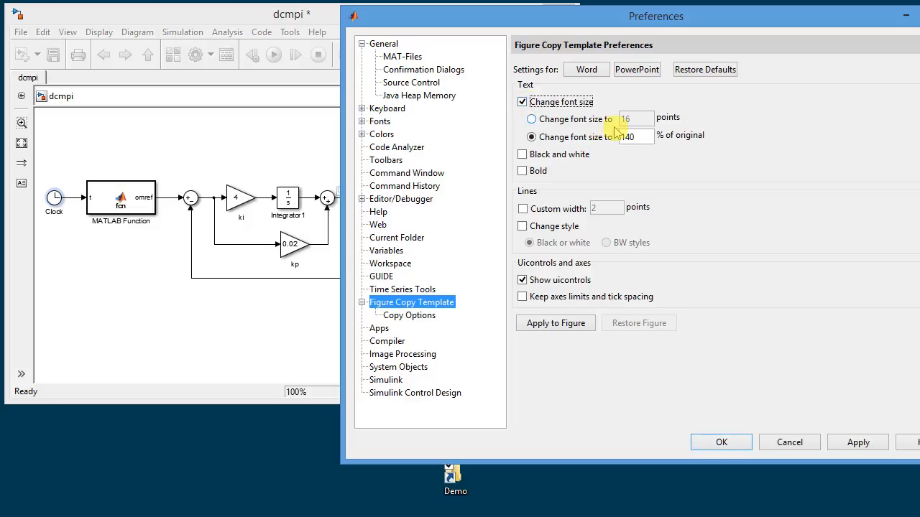
click(533, 121)
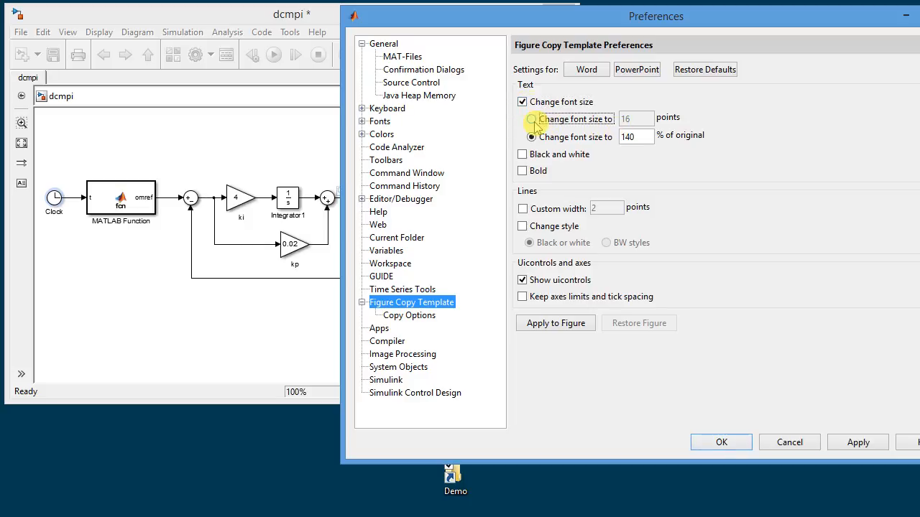
click(642, 126)
text(4)
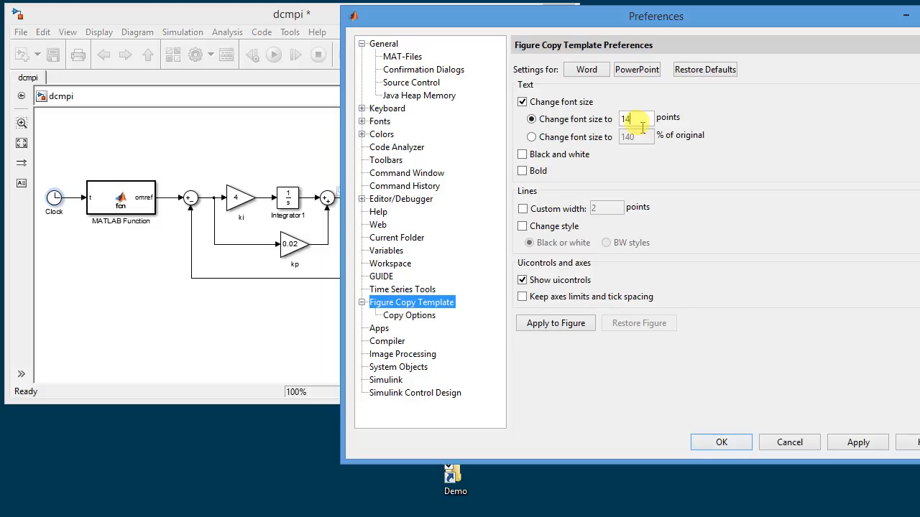
click(529, 209)
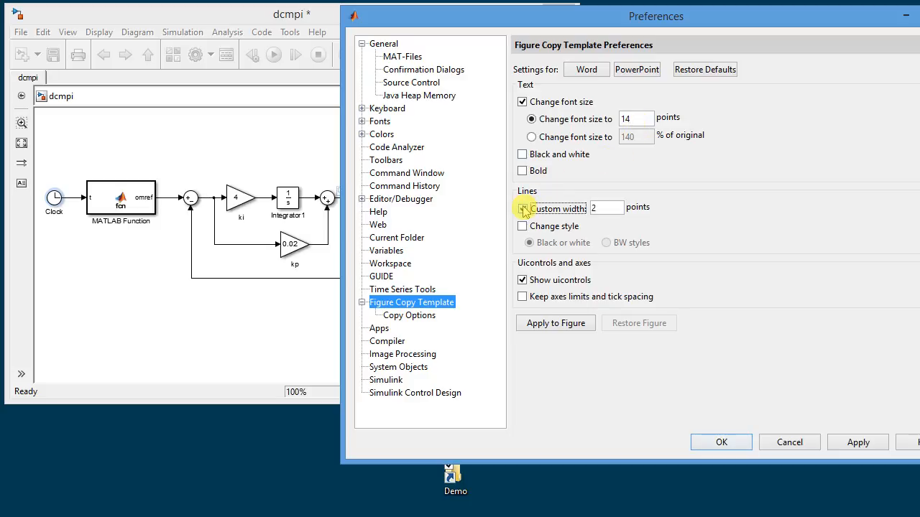
click(557, 323)
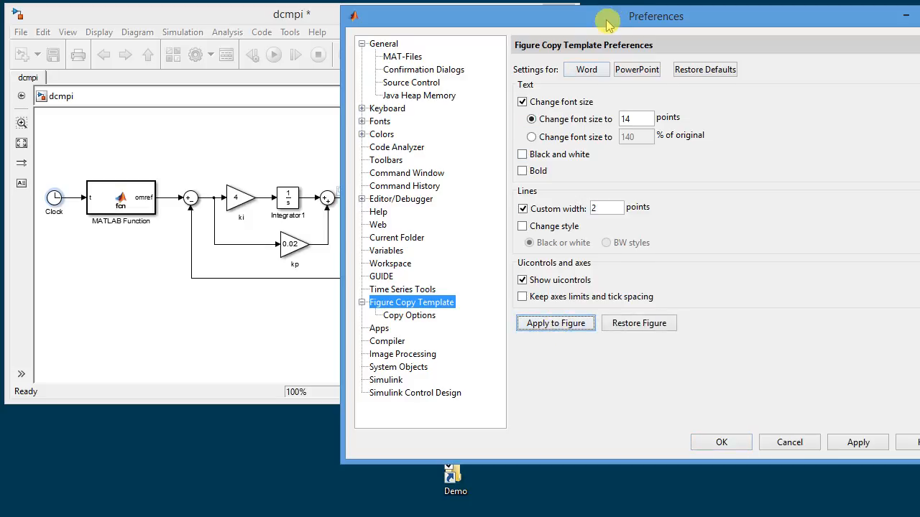
Move the Preferences and dcmpi model windows aside and bring Figure 1 to the front.
drag(606, 23, 509, 89)
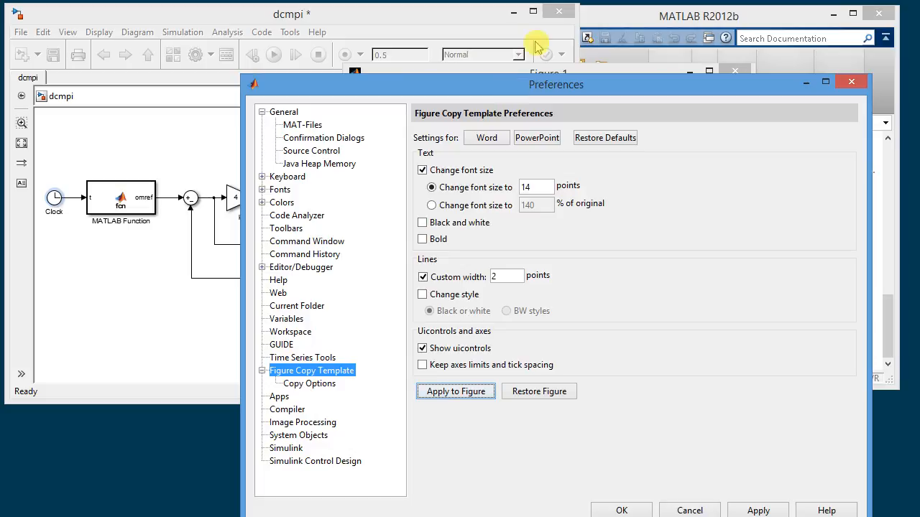
click(489, 21)
drag(486, 23, 453, 84)
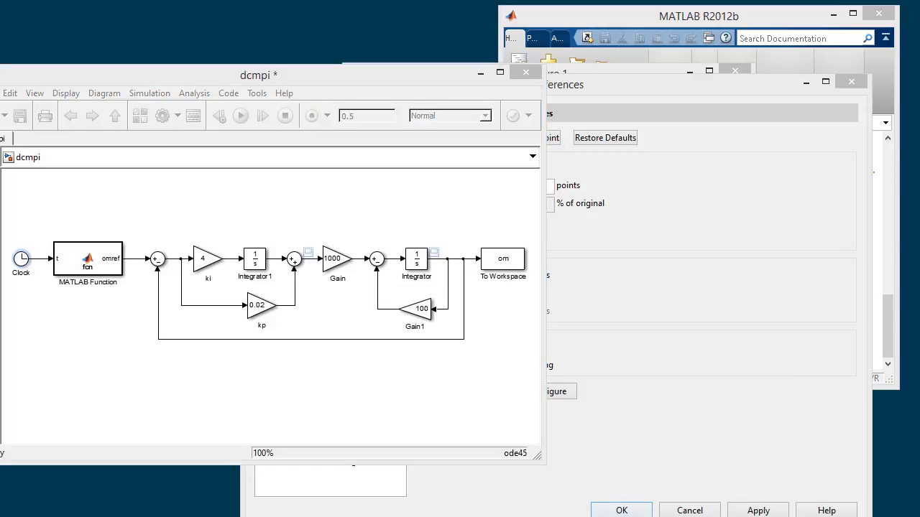
mouse_move(312, 487)
click(276, 469)
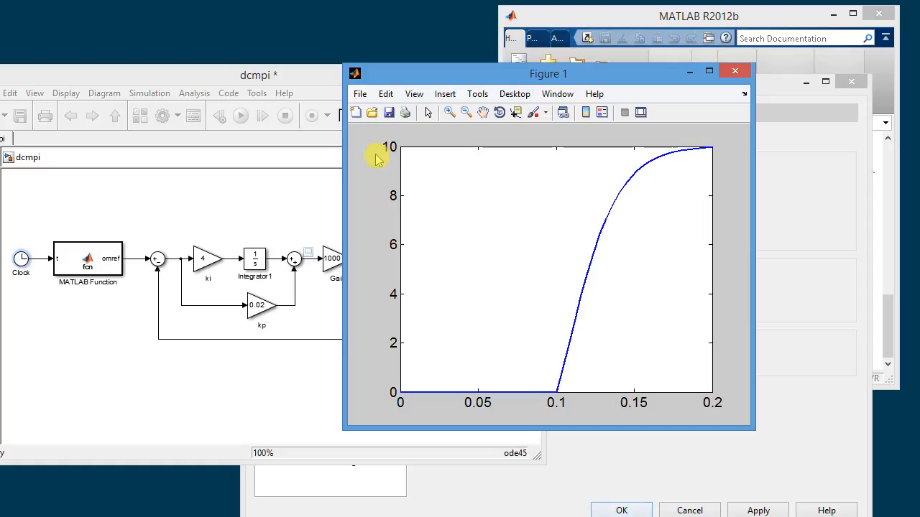
Save Figure 1 as a TIFF image named fig1.tif in the Demo folder.
click(361, 95)
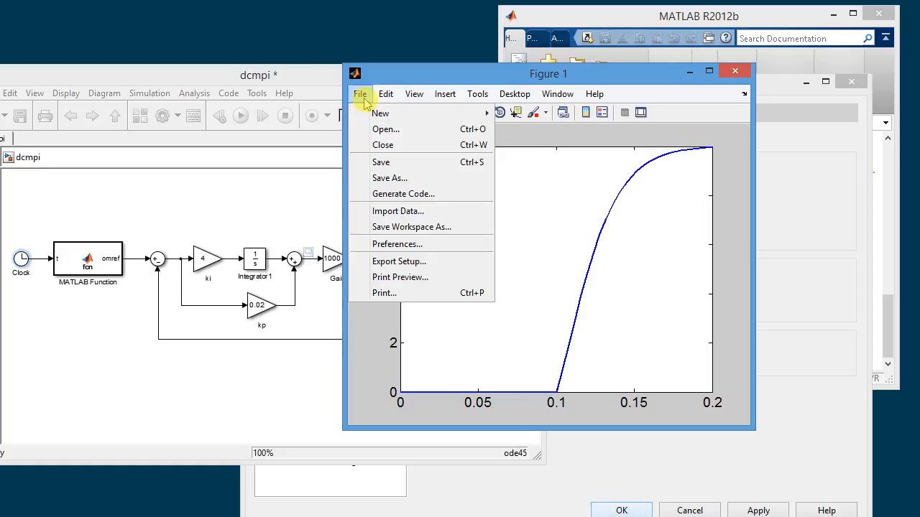
click(388, 179)
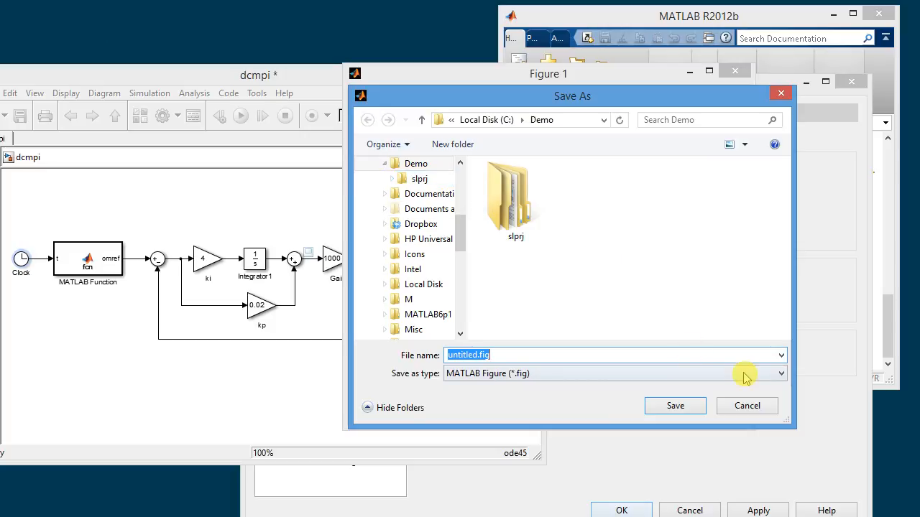
click(782, 373)
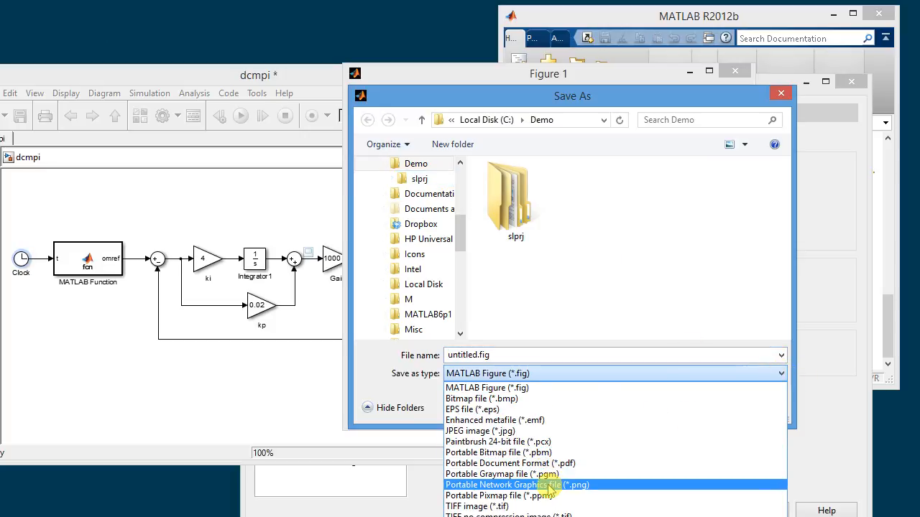
click(528, 506)
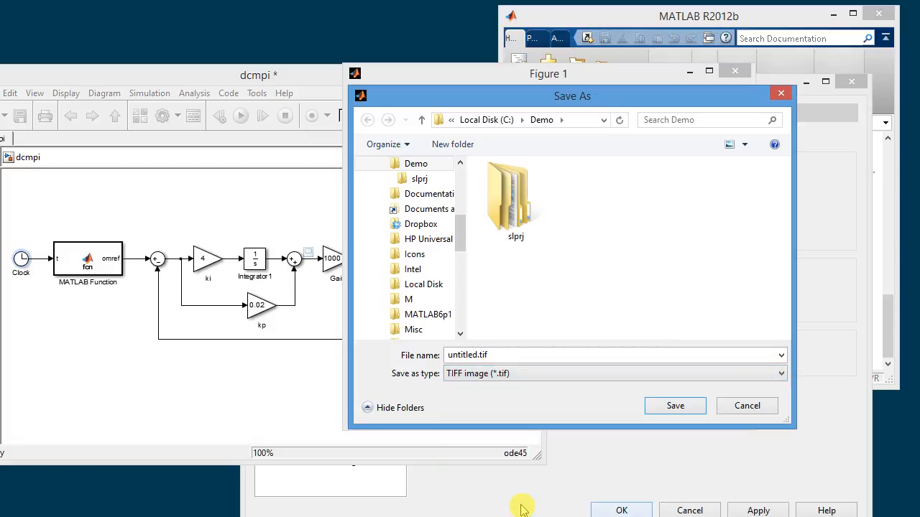
click(481, 361)
click(482, 360)
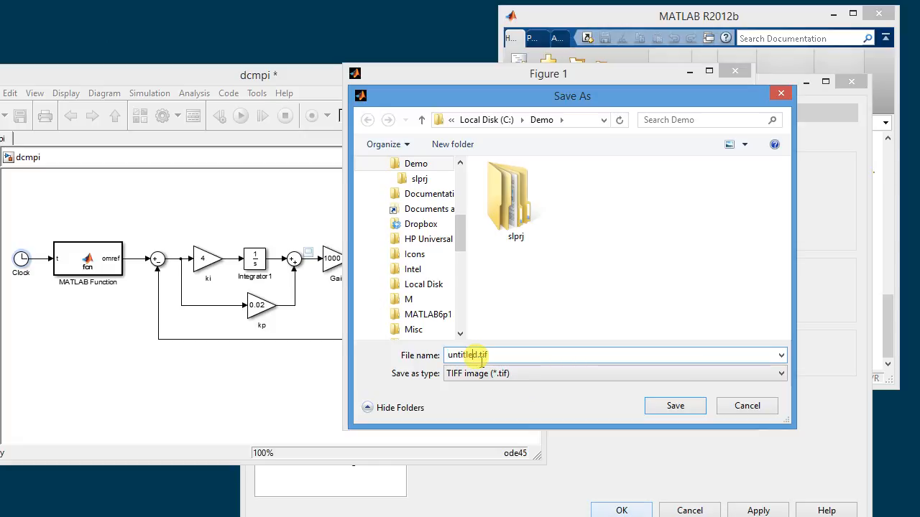
key(BackSpace)
key(BackSpace)
key(BackSpace)
key(BackSpace)
key(BackSpace)
key(BackSpace)
key(BackSpace)
key(BackSpace)
text(fig1)
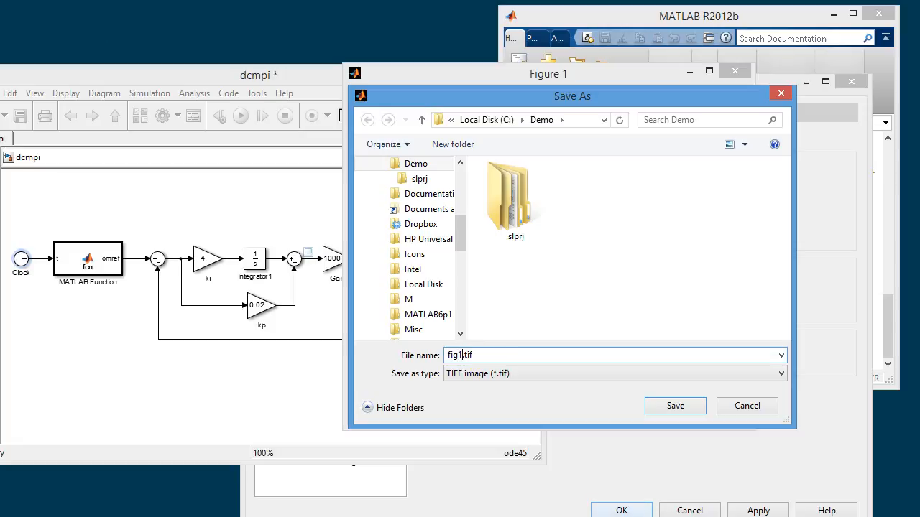
key(Return)
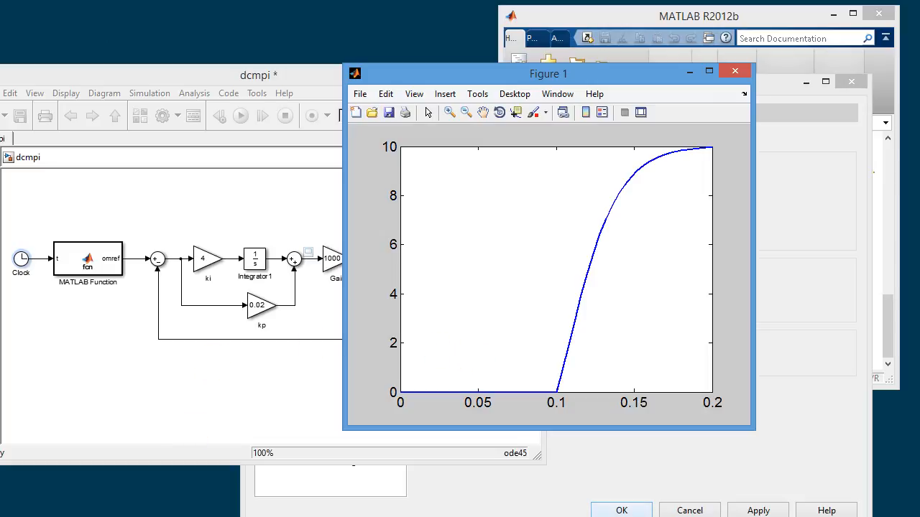
Move the model and Preferences windows off the desktop's Demo folder, and open fig1.tif from that folder.
click(145, 516)
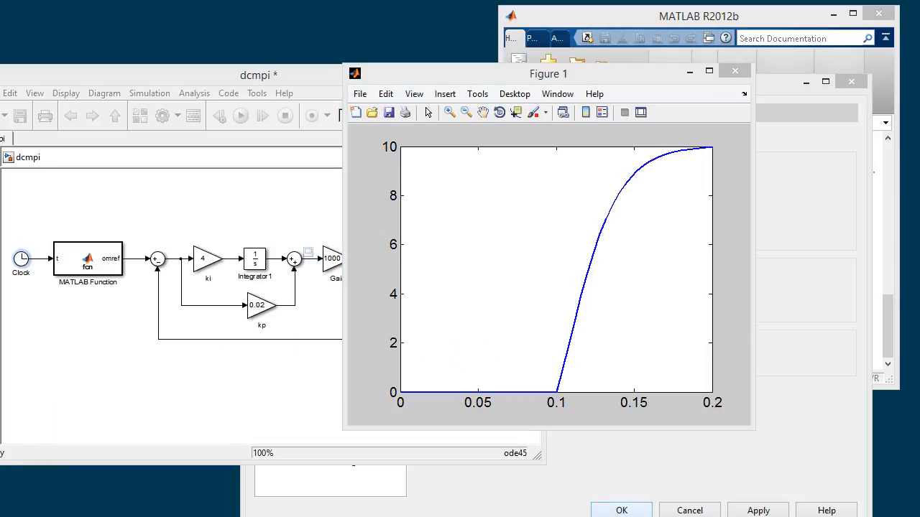
drag(223, 76, 756, 5)
click(314, 84)
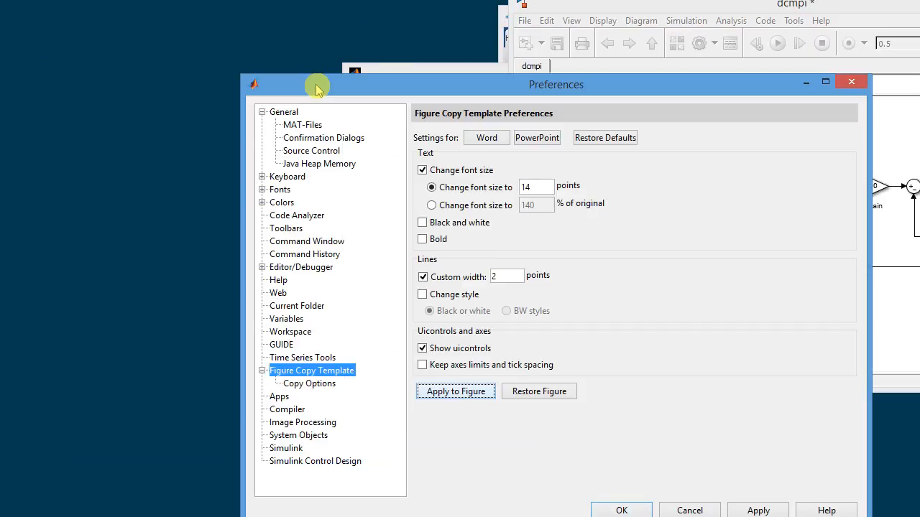
drag(658, 85, 917, 71)
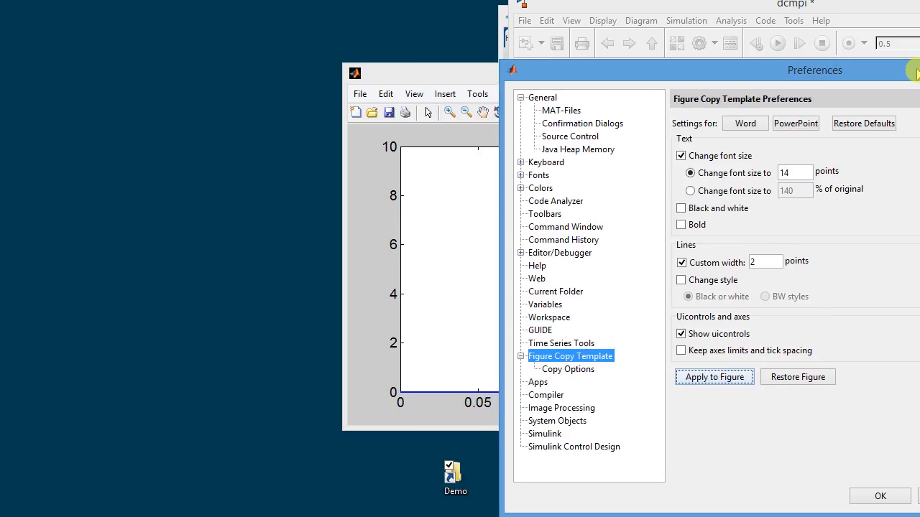
double_click(452, 474)
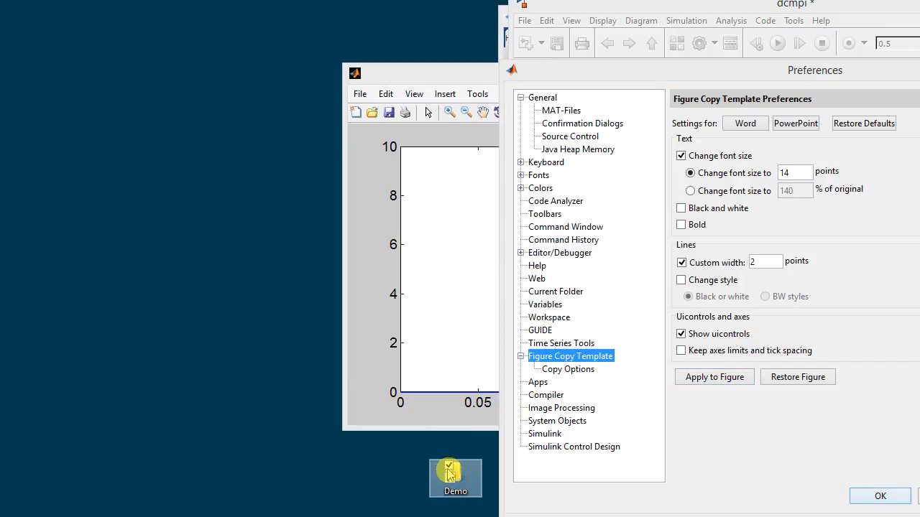
click(357, 213)
double_click(357, 213)
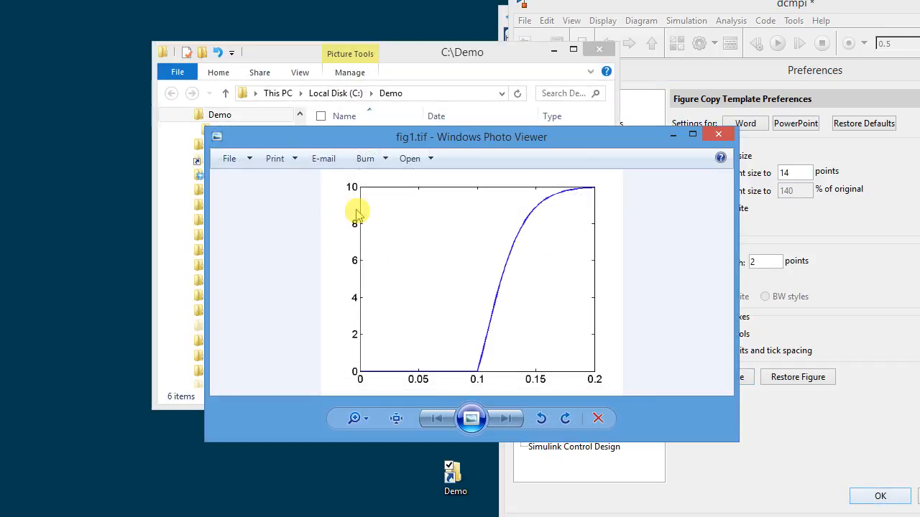
Shrink the fig1.tif viewer window to check how the plot reads at a smaller size, and minimize it.
drag(740, 443, 504, 361)
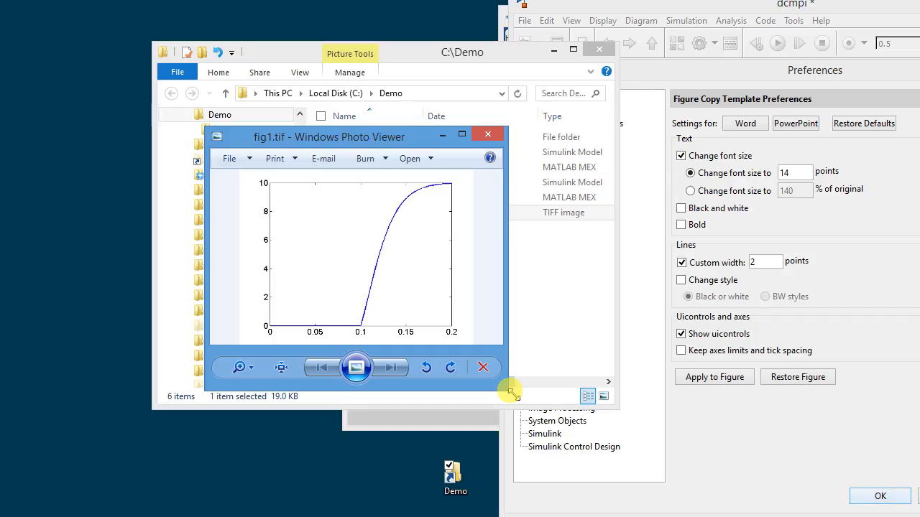
click(759, 475)
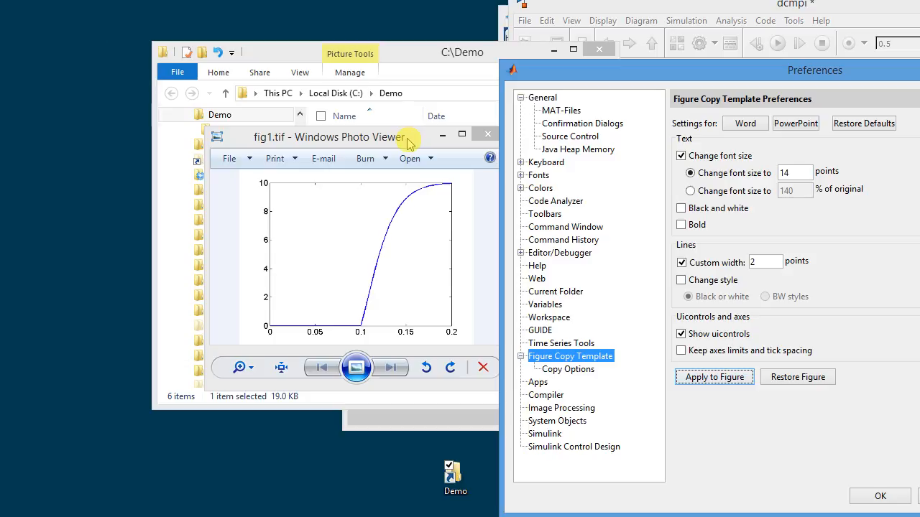
click(443, 135)
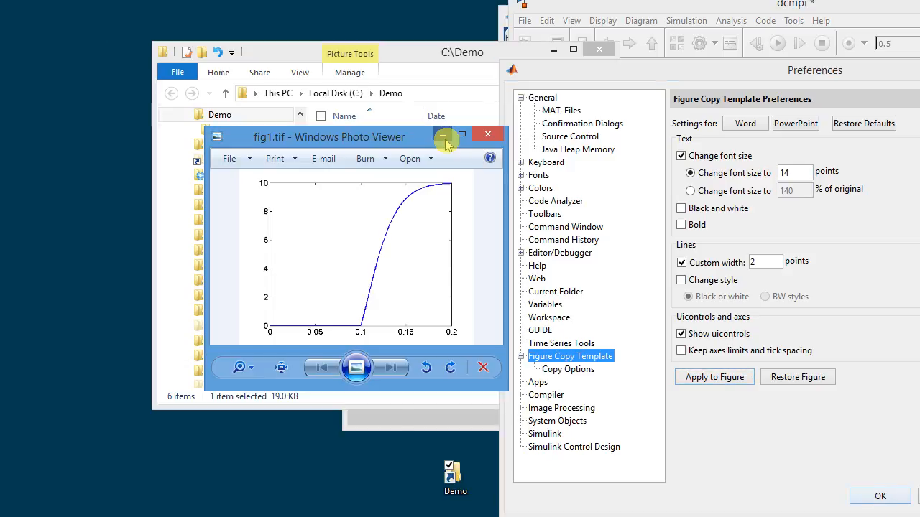
Move the dcmpi model window fully into view and shift the MATLAB Function and Clock blocks right to close up the spacing.
drag(631, 4, 151, 20)
click(149, 193)
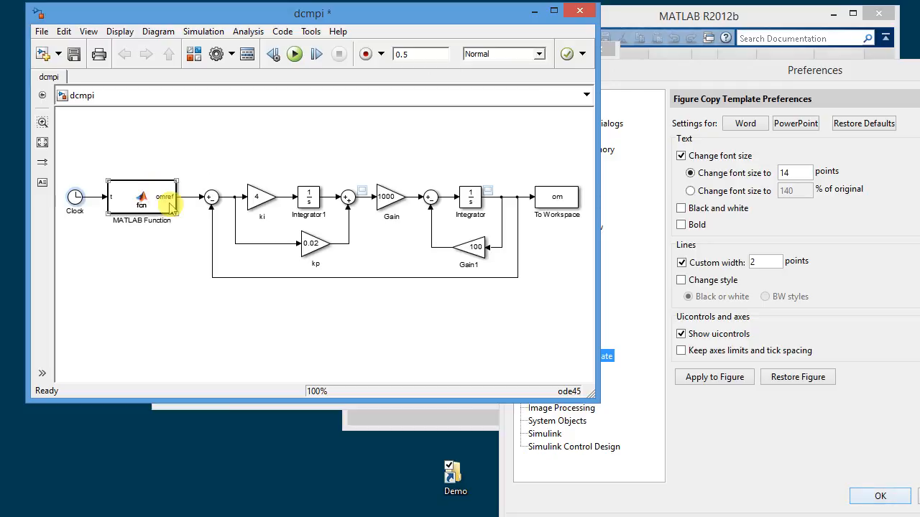
drag(144, 205, 158, 205)
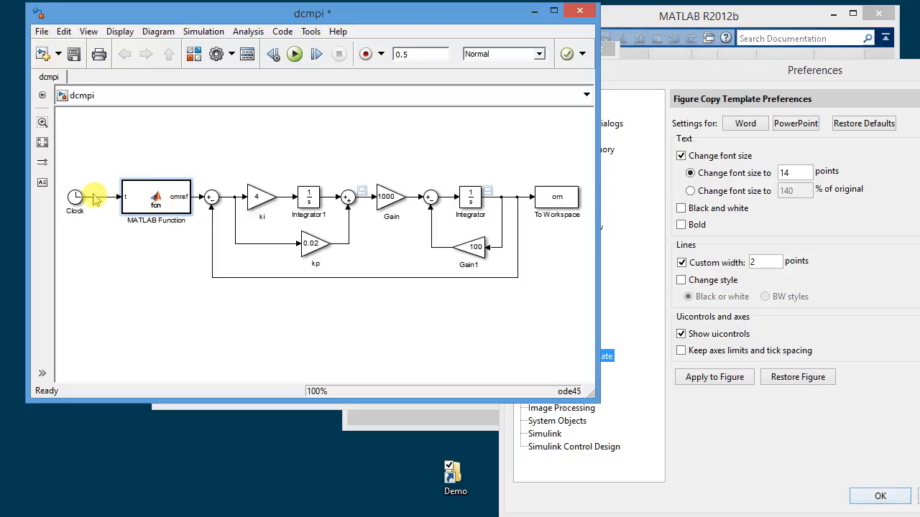
drag(75, 199, 103, 200)
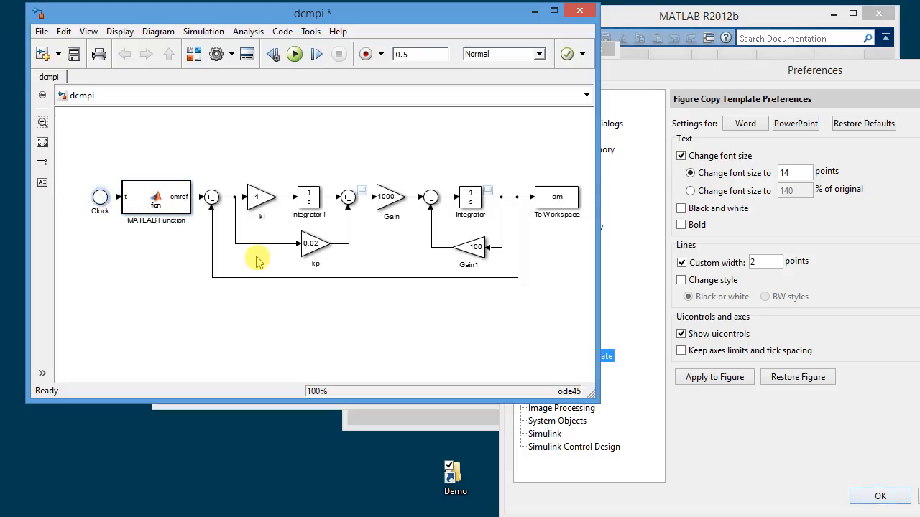
Nudge the first sum block, along with its connected lines, two increments right toward the ki gain.
drag(195, 162, 227, 293)
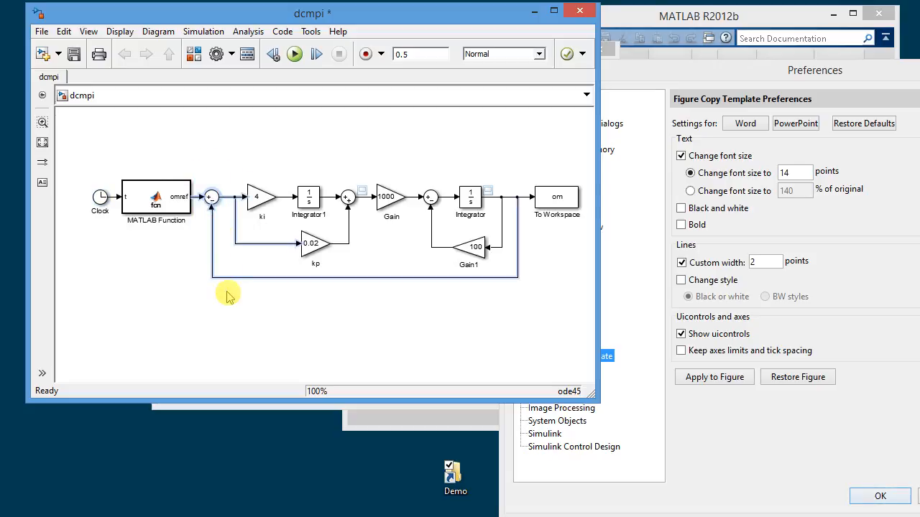
key(Right)
key(Right)
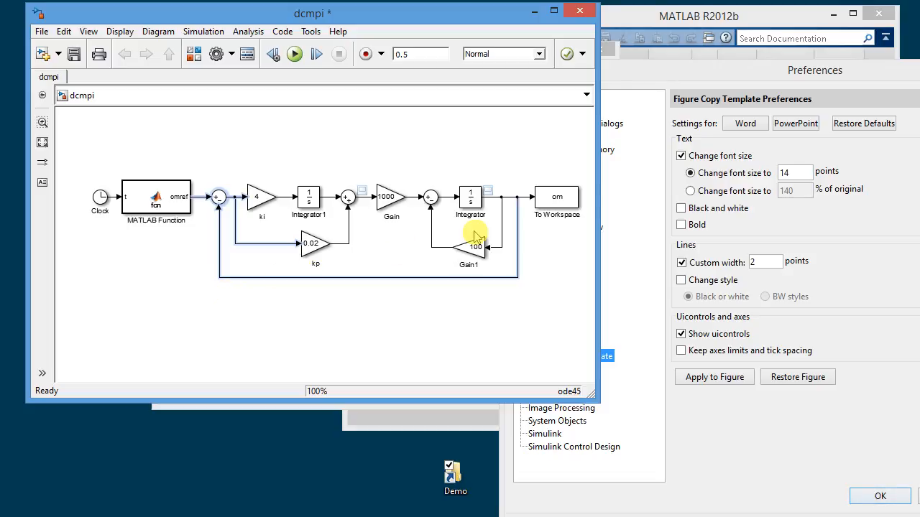
Export the model diagram as a TIFF by running saveas(get_param('dcmpi','handle'),'dcmpi.tif') in the MATLAB Command Window.
click(671, 24)
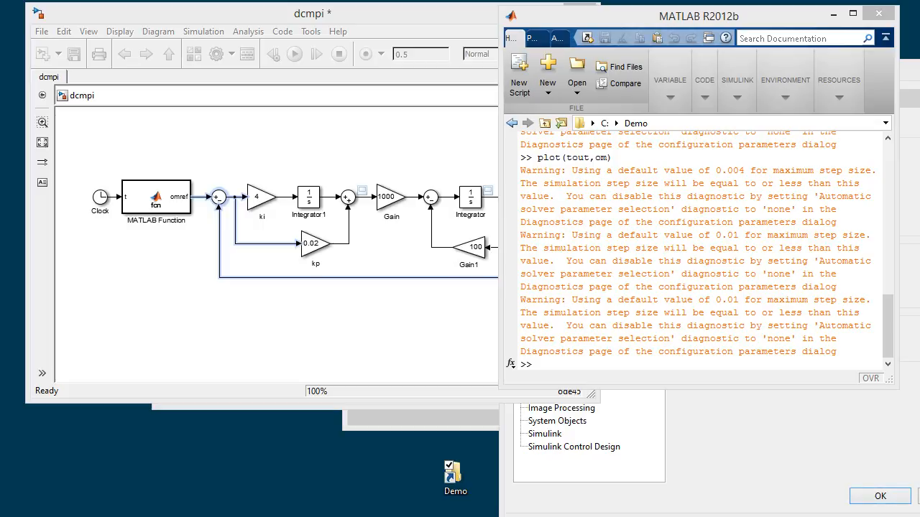
click(701, 334)
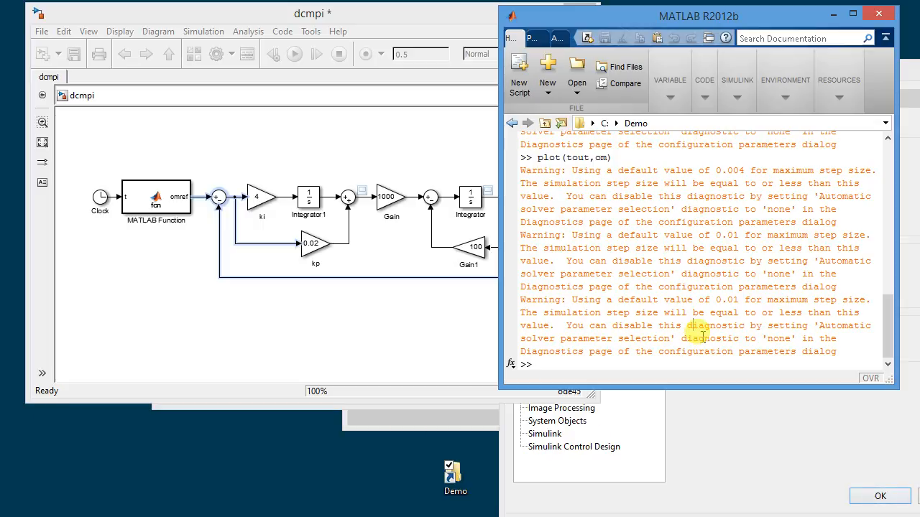
text(saveas(get_param('dcmpi','handle'),'dcmpi.tif'))
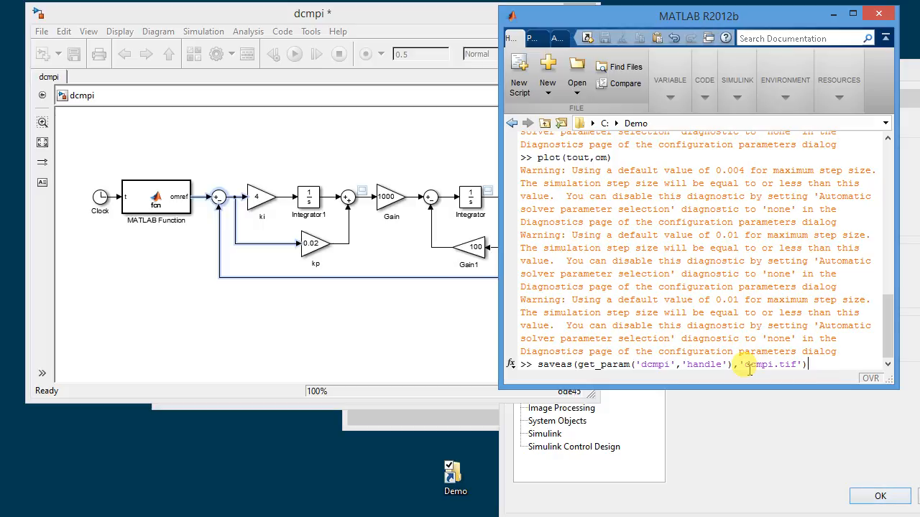
key(Return)
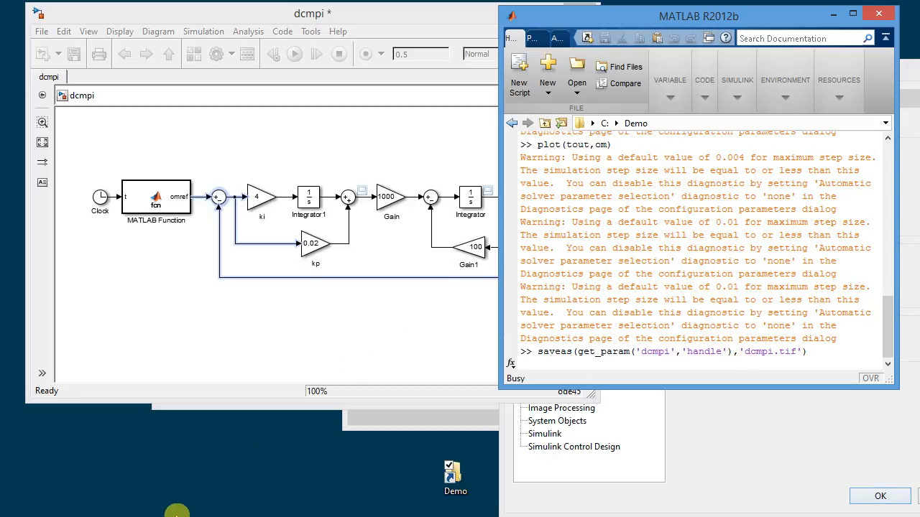
Switch to the C:\Demo folder in File Explorer and open dcmpi.tif to check the exported diagram.
mouse_move(178, 513)
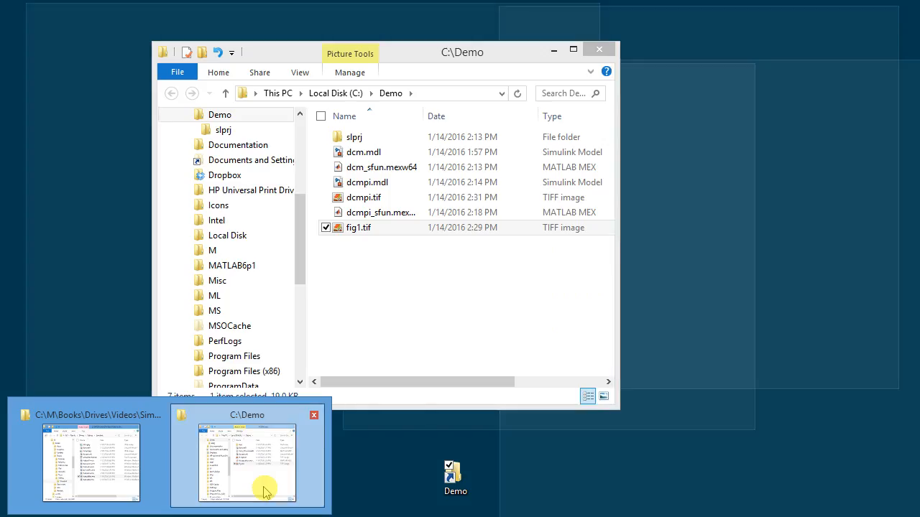
click(263, 488)
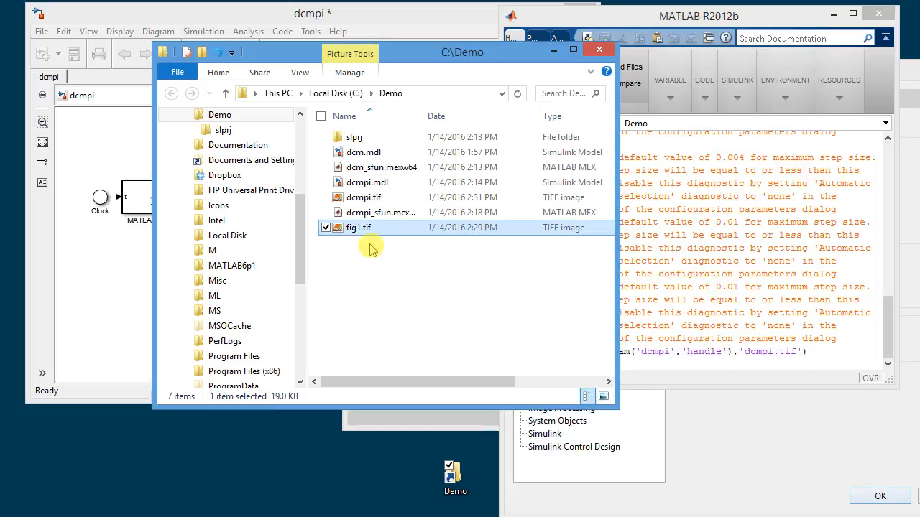
double_click(375, 201)
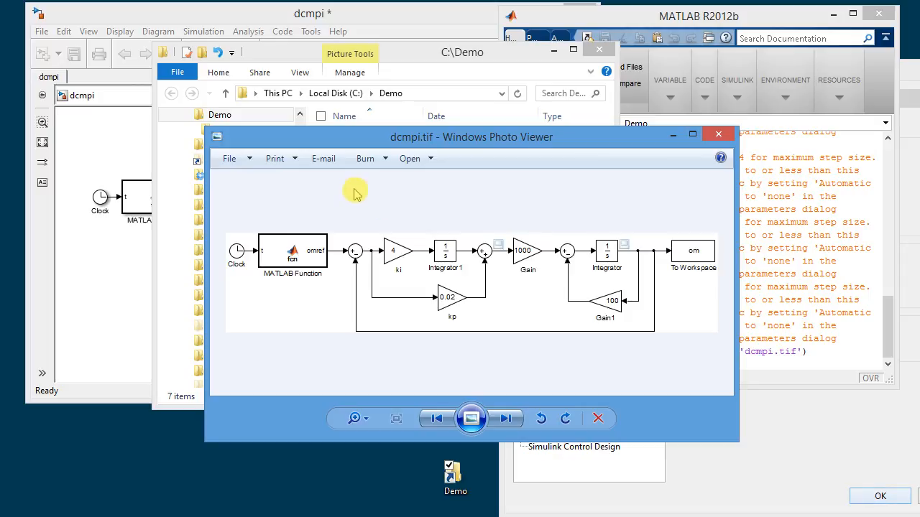
Return to the dcmpi model and set the font size of all its blocks and lines to 11.
click(348, 16)
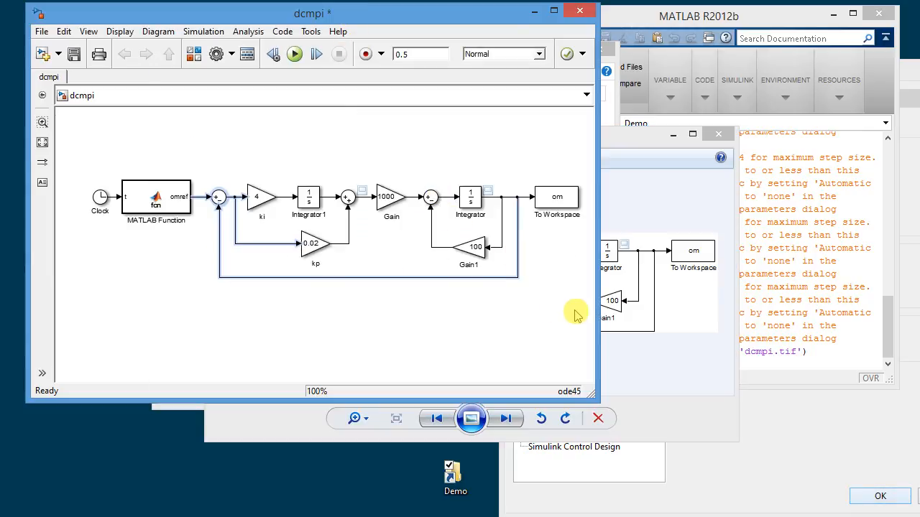
drag(580, 304, 79, 150)
right_click(185, 215)
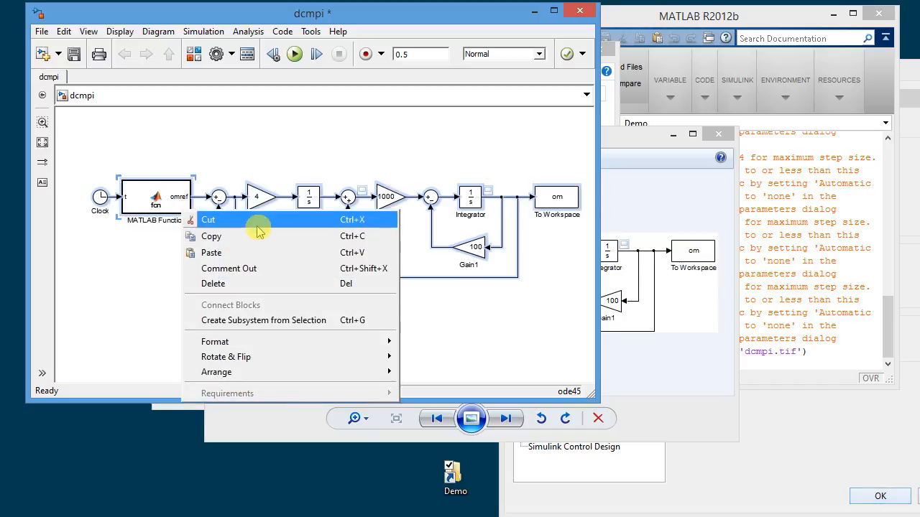
mouse_move(220, 343)
click(467, 345)
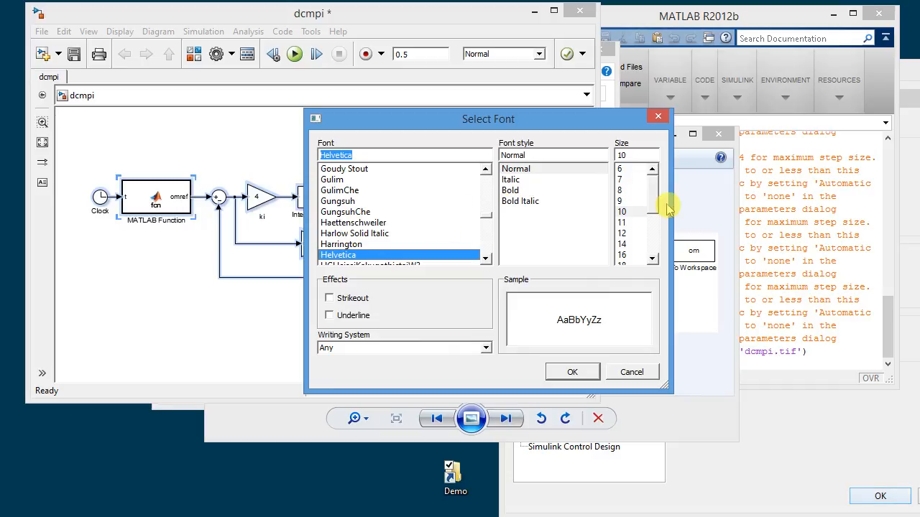
click(627, 223)
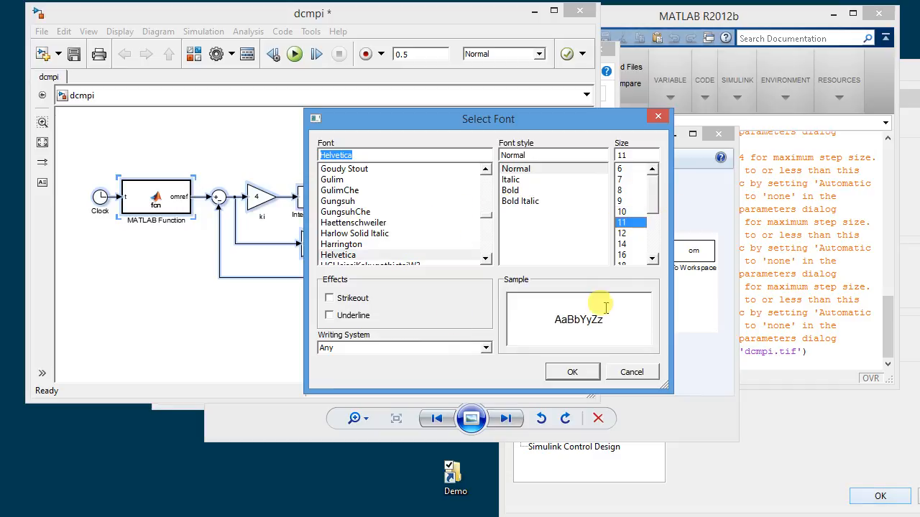
click(571, 372)
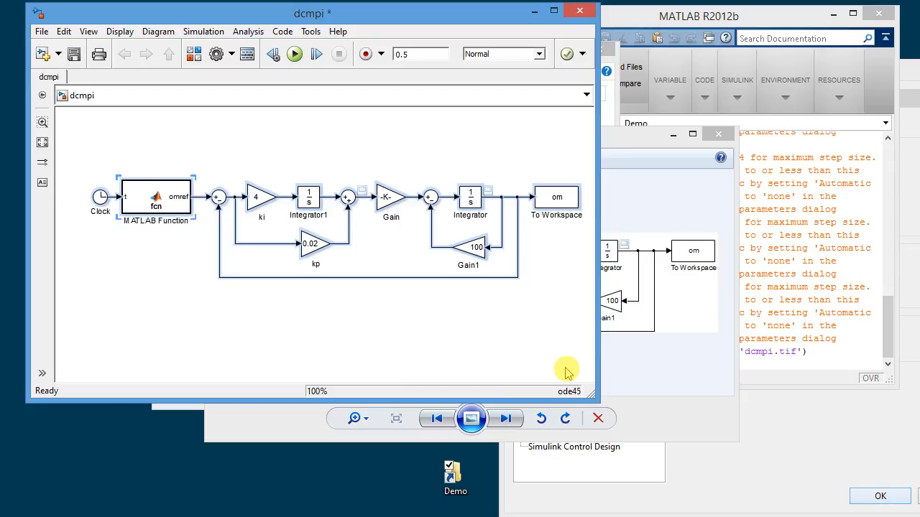
Enlarge the Gain block after the second sum slightly toward its upper left so its gain value fits inside.
click(392, 201)
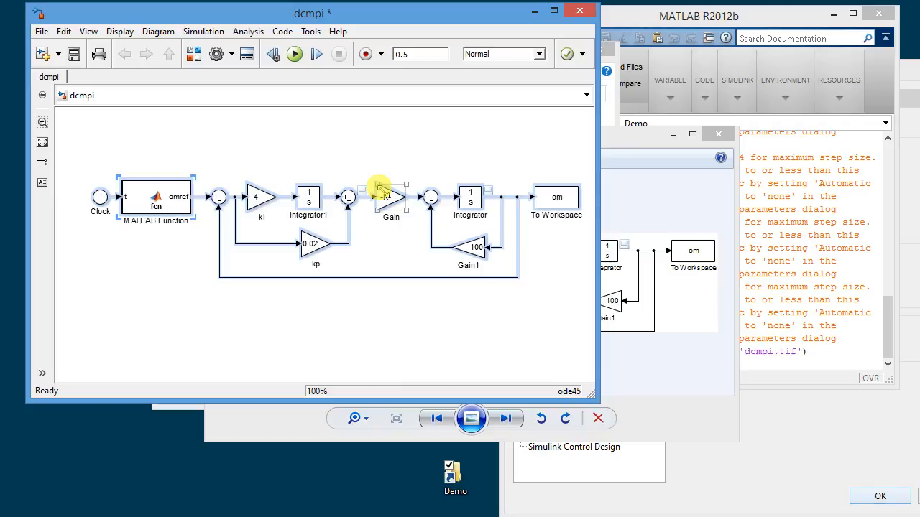
drag(379, 187, 372, 185)
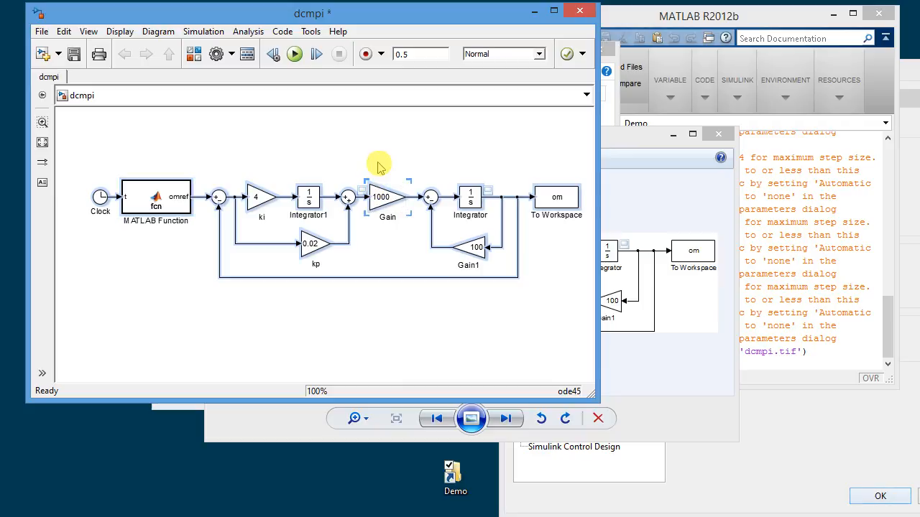